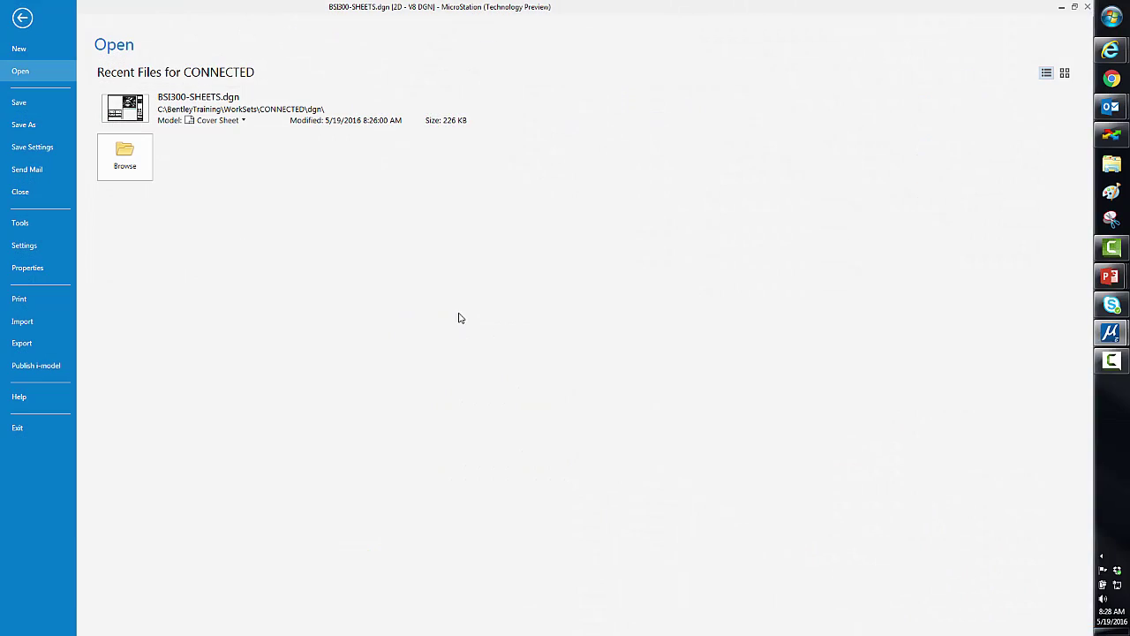
Step: Open BSI300-SHEETS.dgn, expand its Sheet Index in Explorer, and select sheets A100, A102 and A103
click(186, 109)
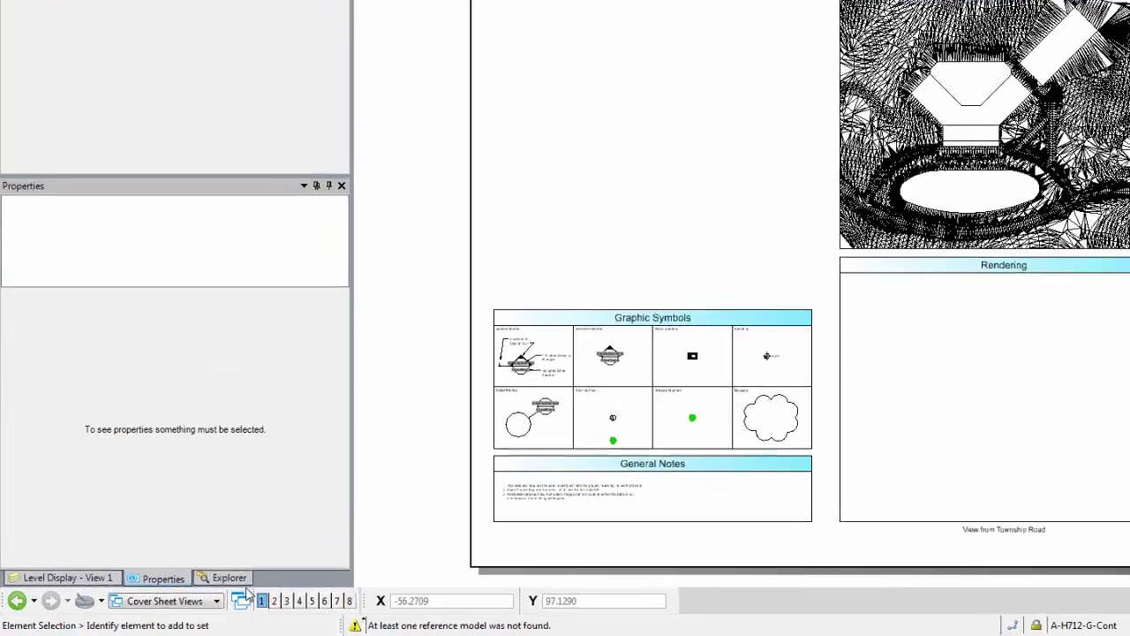
click(229, 577)
click(43, 248)
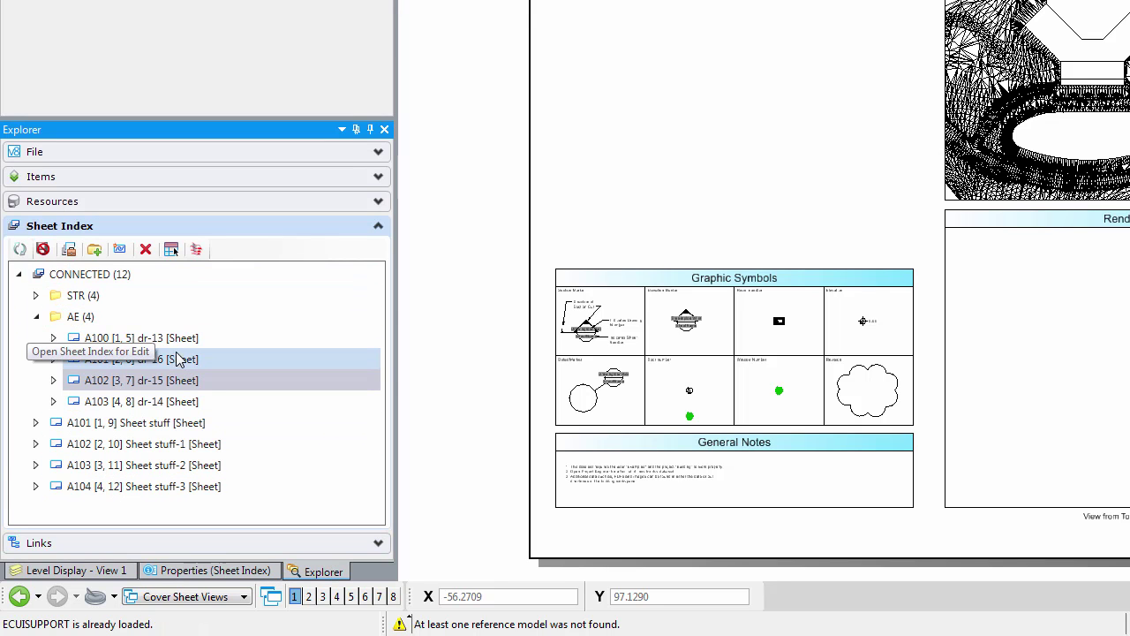
click(182, 345)
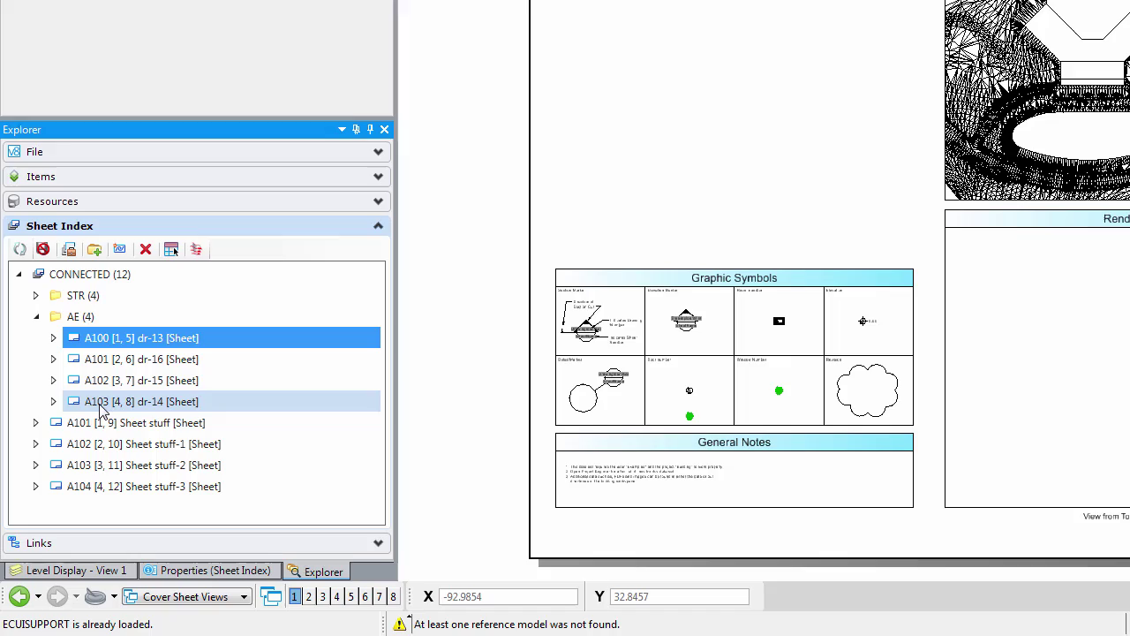
mouse_move(102, 409)
mouse_down()
mouse_move(102, 380)
mouse_move(113, 378)
mouse_move(100, 415)
mouse_up()
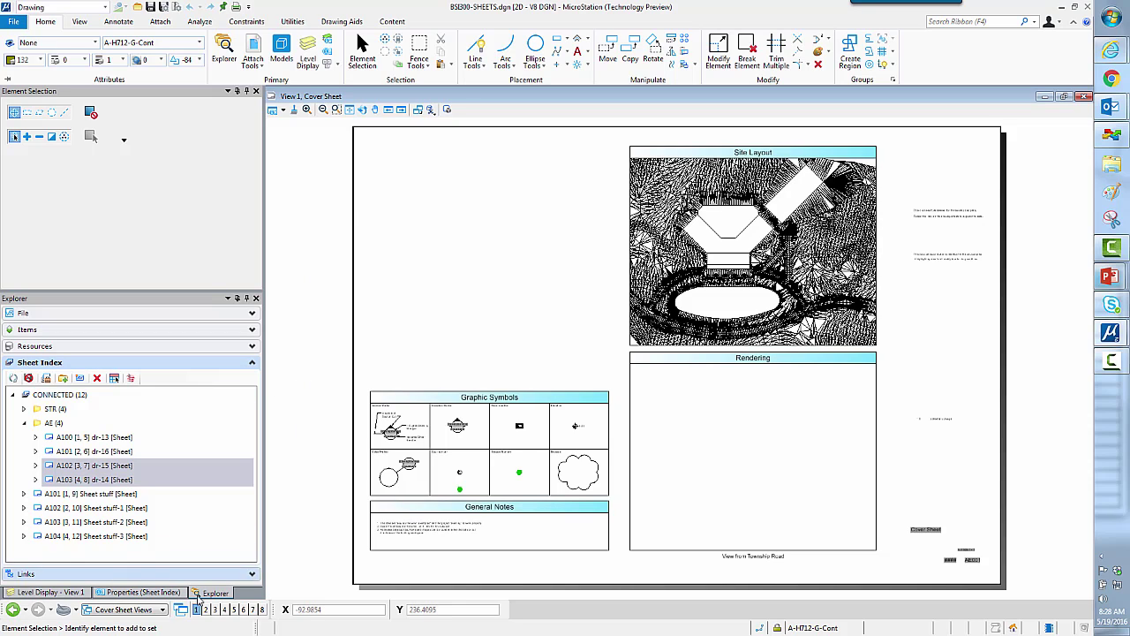
click(220, 593)
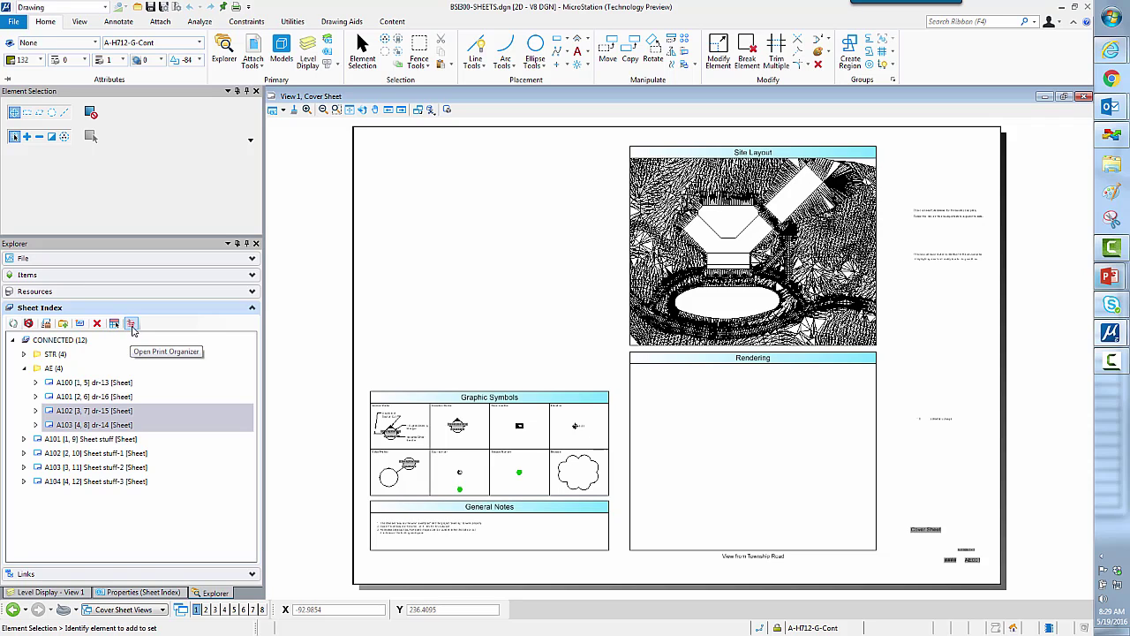
click(132, 326)
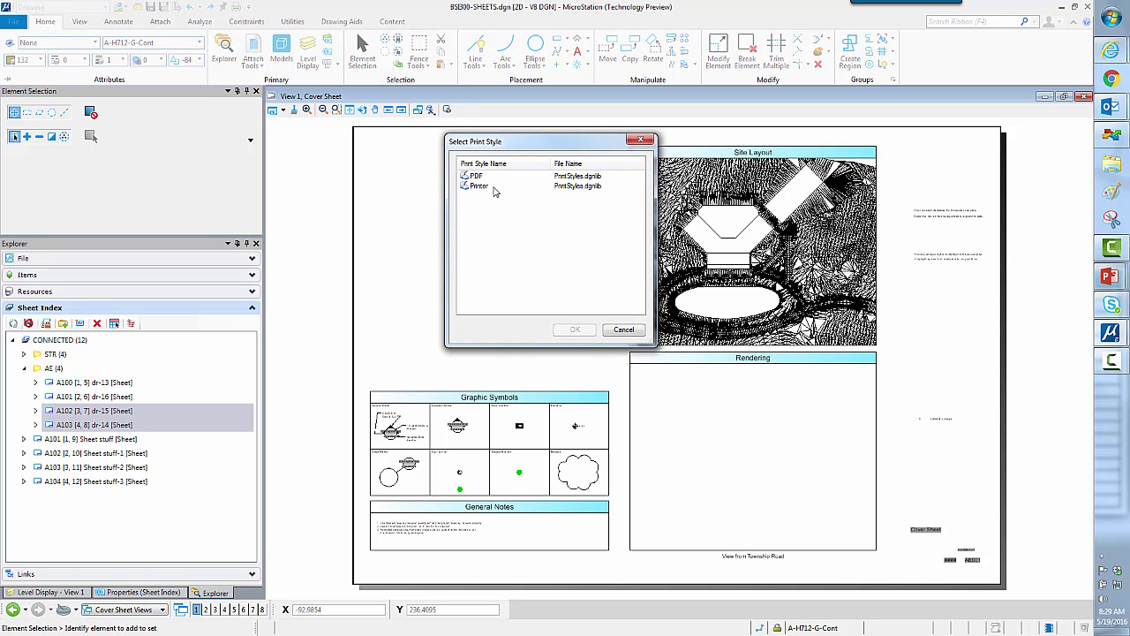
click(485, 180)
click(574, 330)
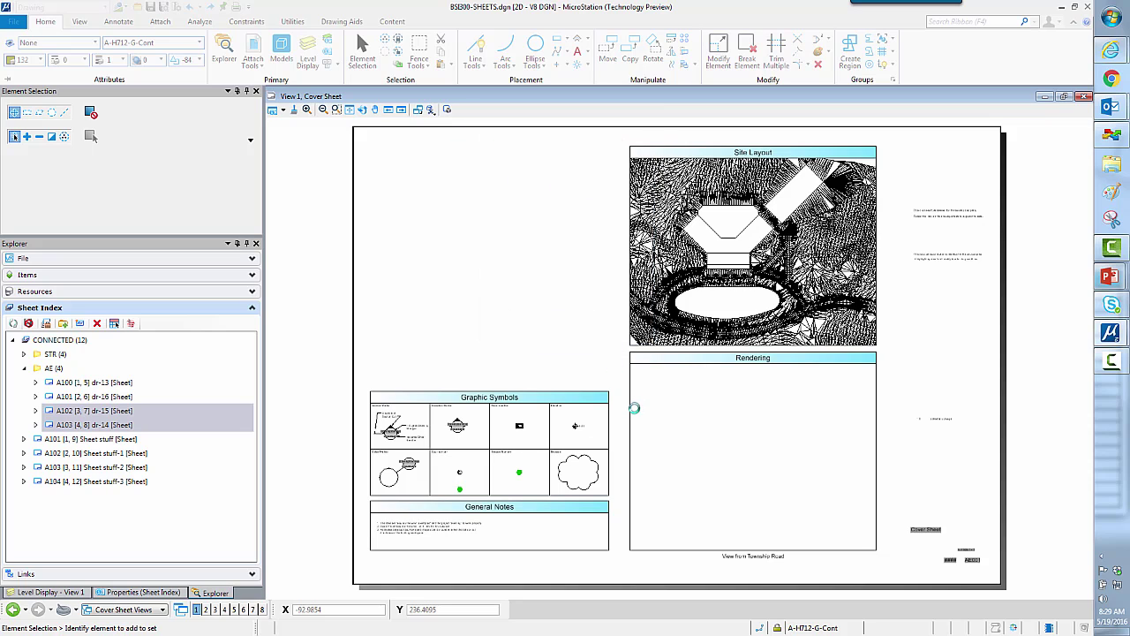
click(156, 201)
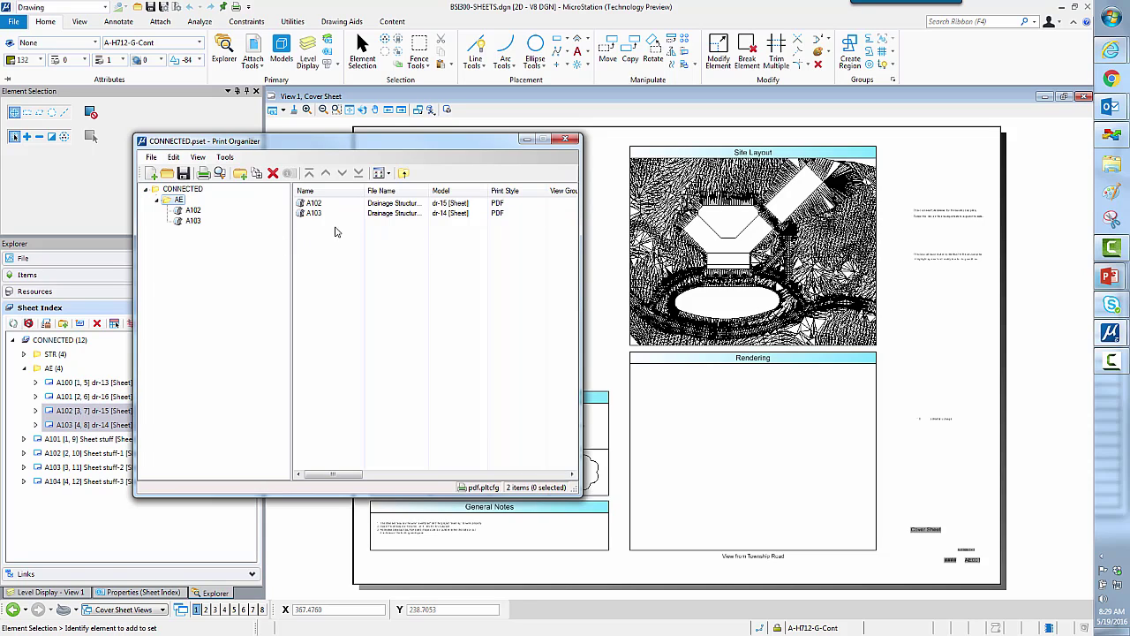
click(563, 141)
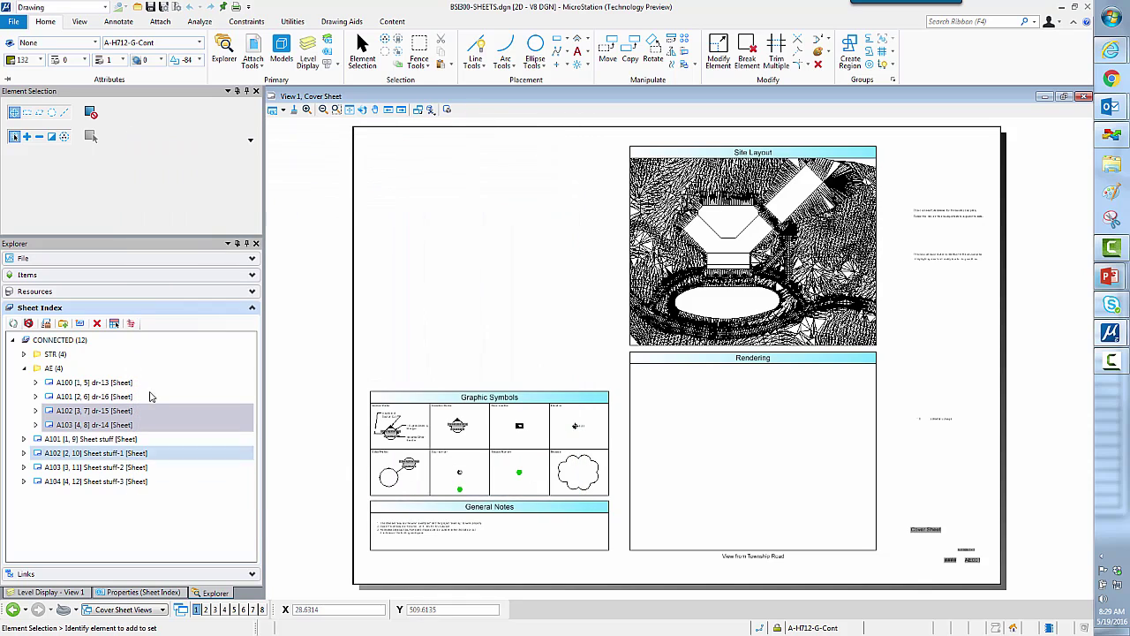
click(60, 343)
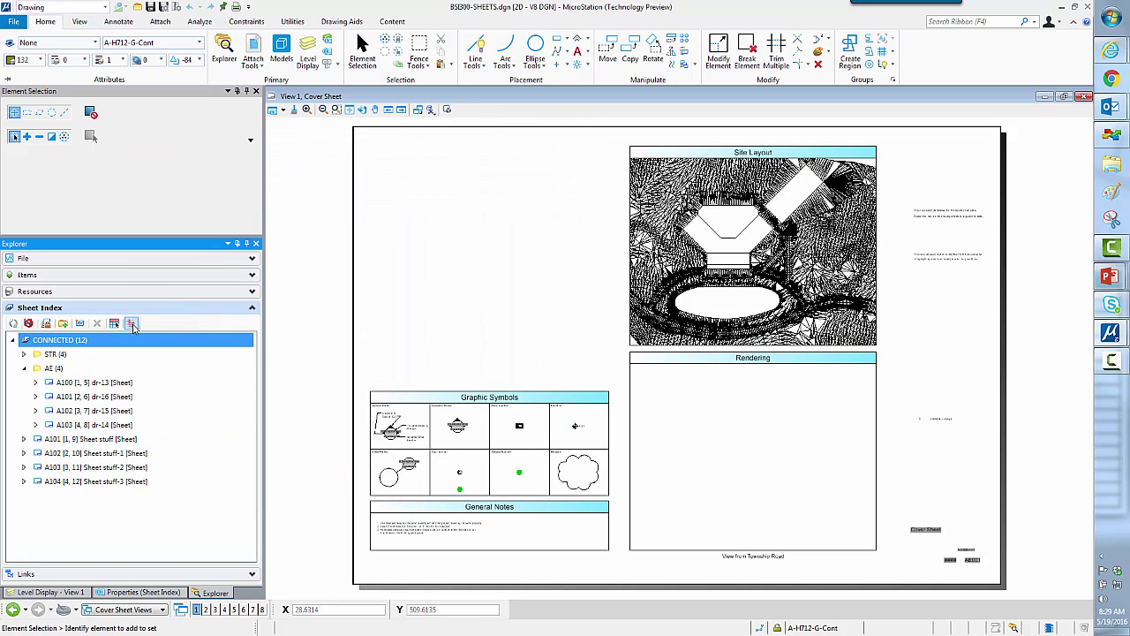
click(42, 369)
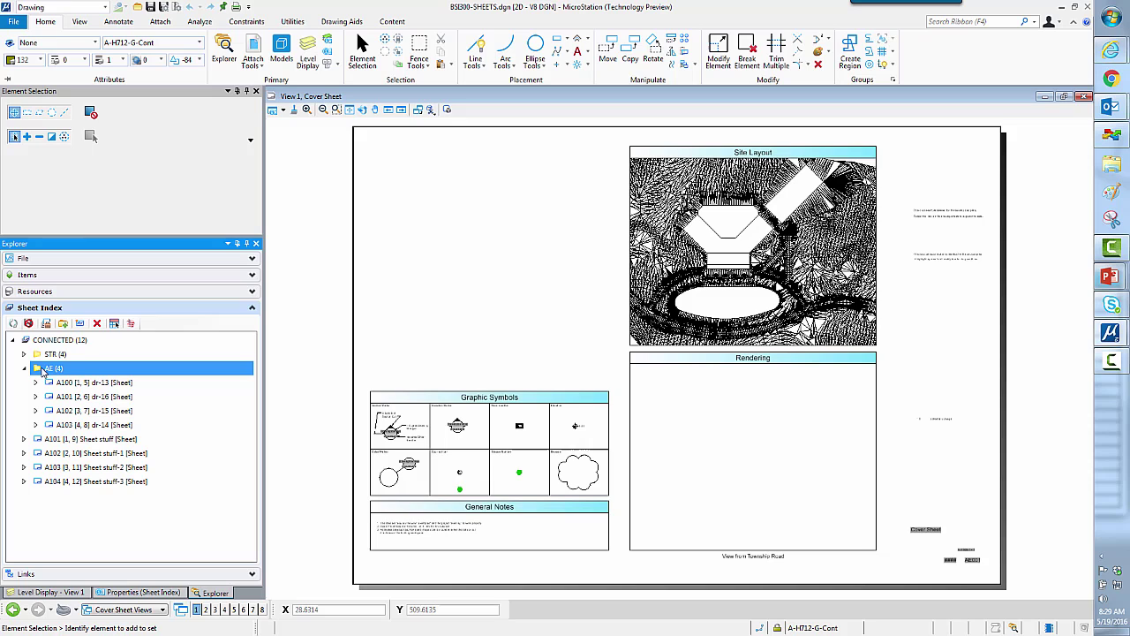
click(131, 324)
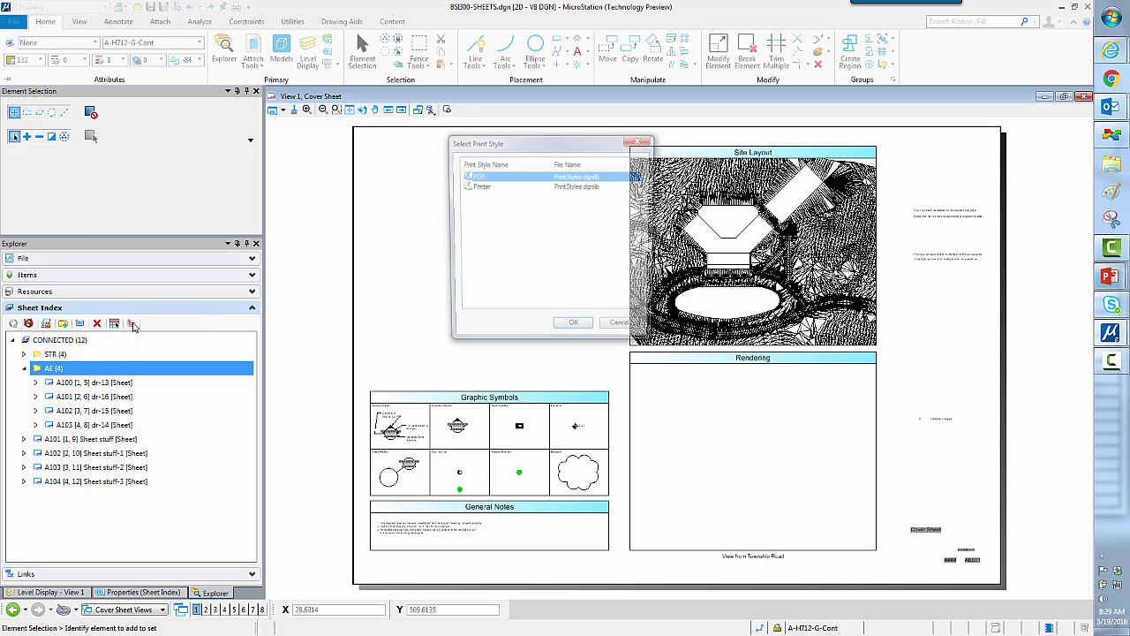
click(569, 331)
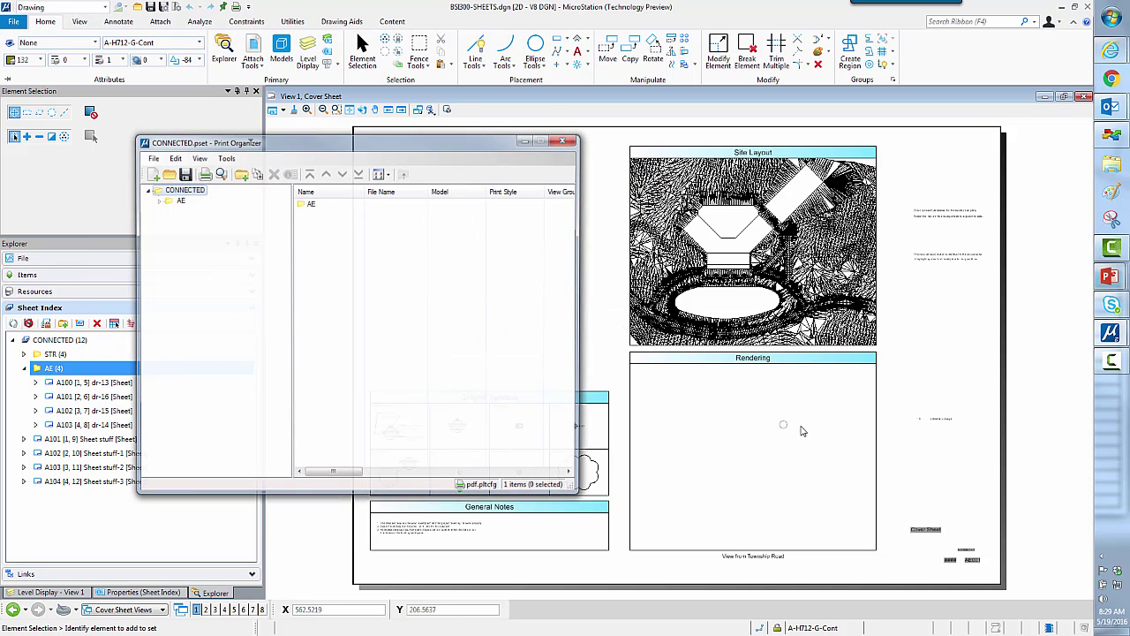
click(157, 201)
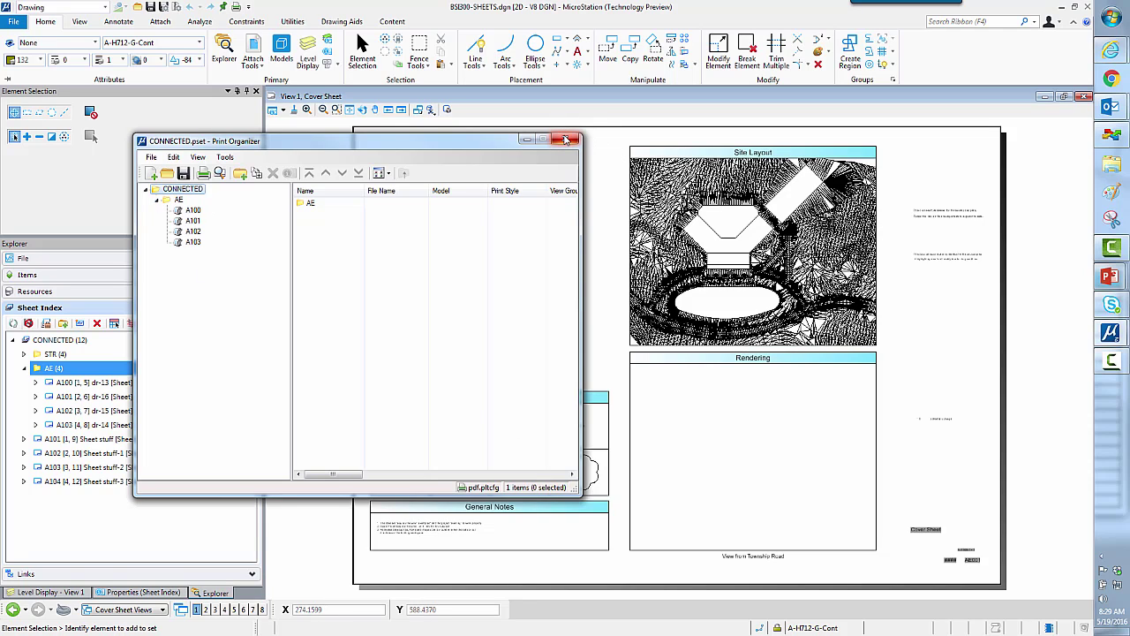
click(567, 141)
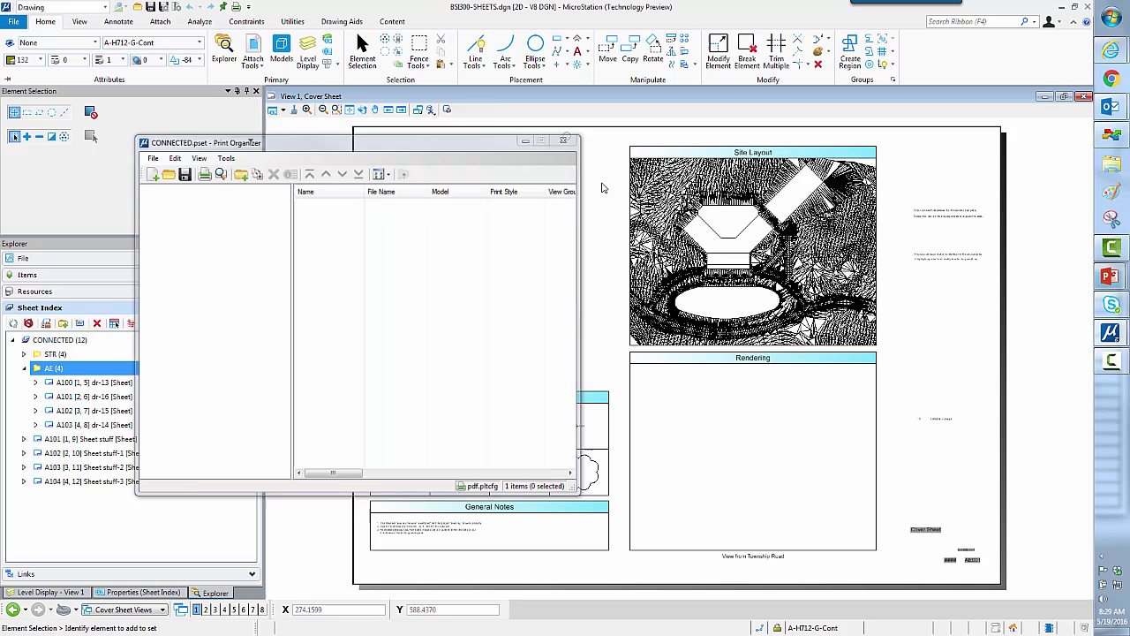
Step: Place a Sheet Index table with no seed at the cover sheet's top-left corner
click(114, 324)
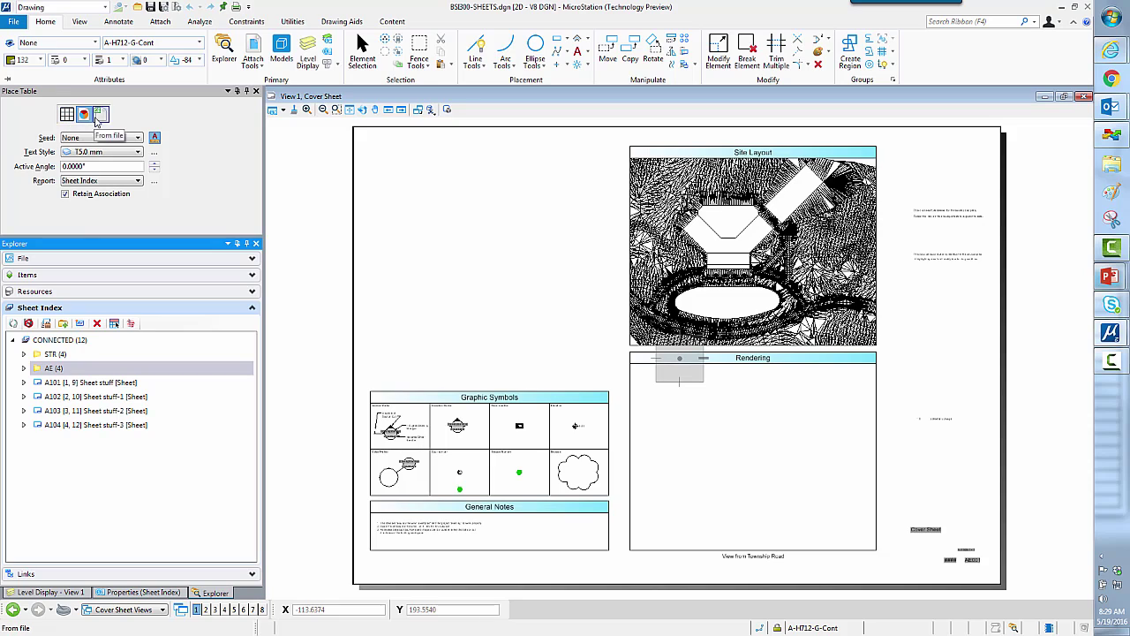
click(136, 140)
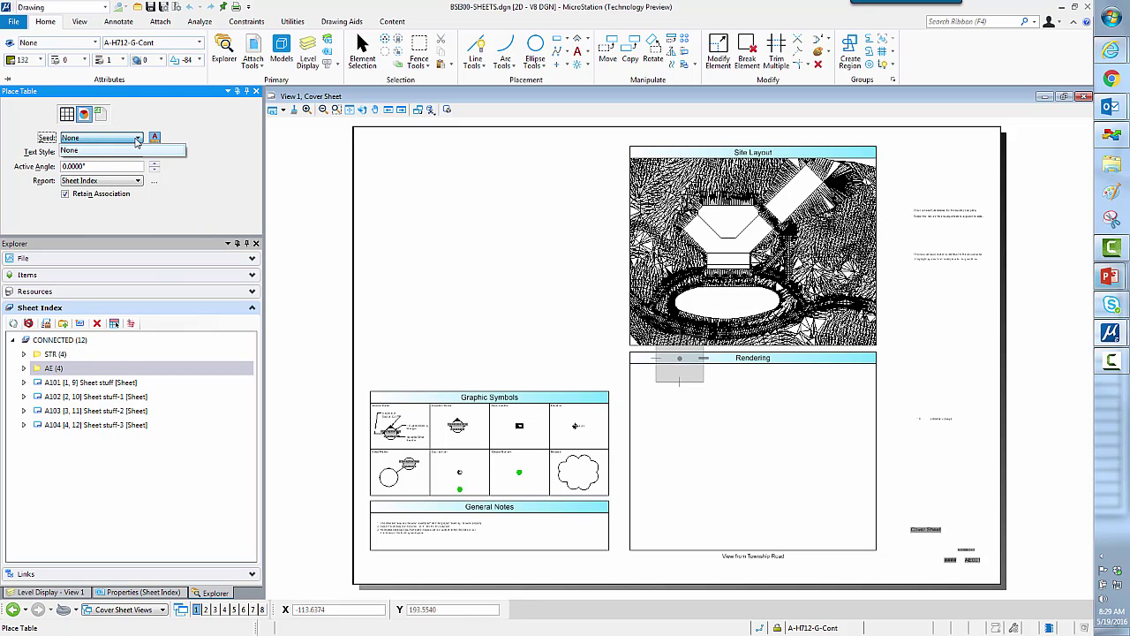
click(127, 152)
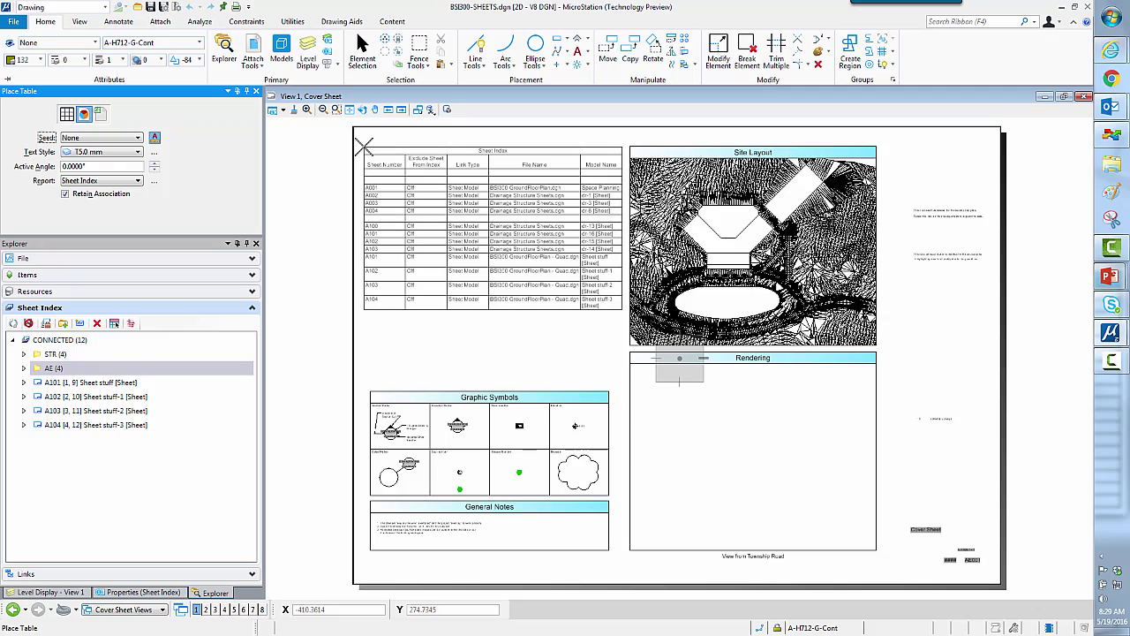
click(363, 146)
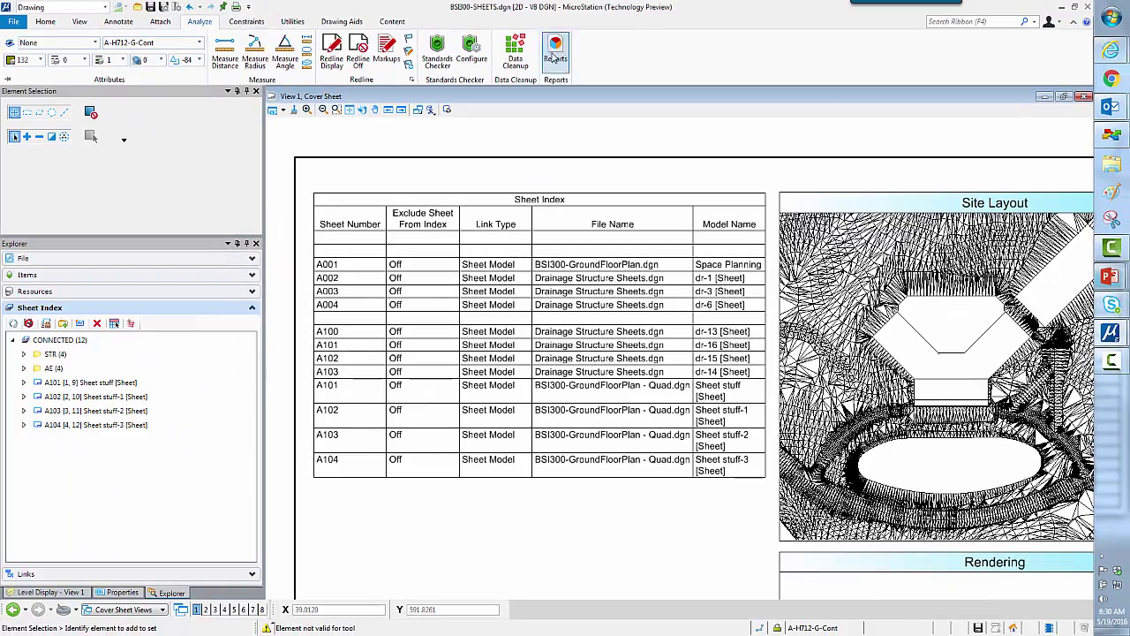
Step: Delete the Exclude Sheet From Index column from the Sheet Index report's columns
click(454, 346)
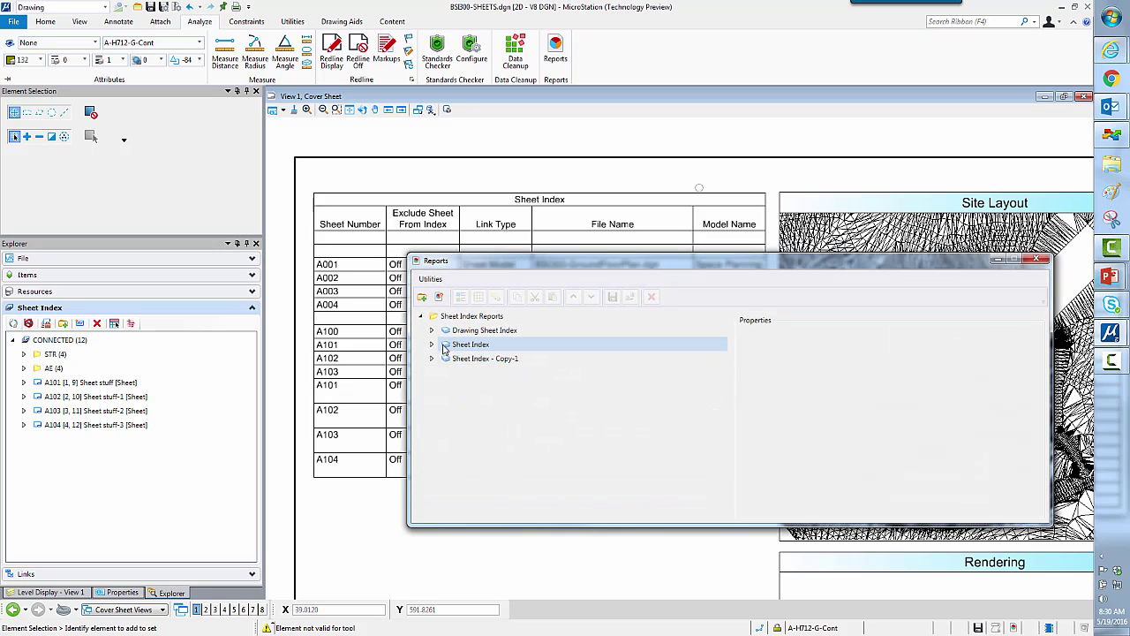
click(433, 345)
click(444, 358)
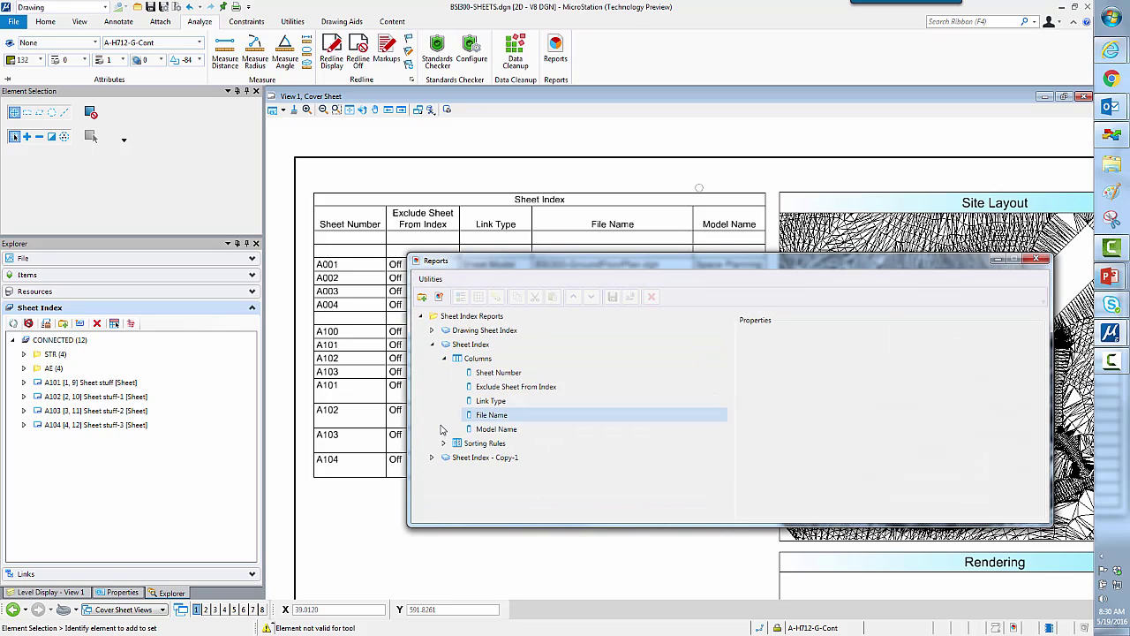
click(525, 389)
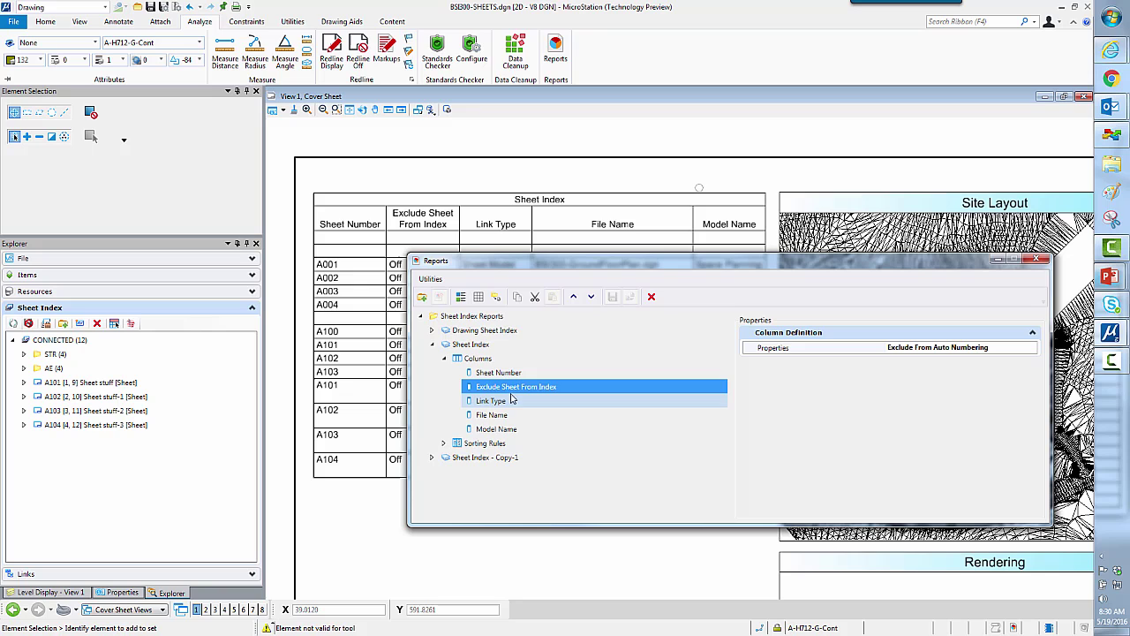
click(651, 297)
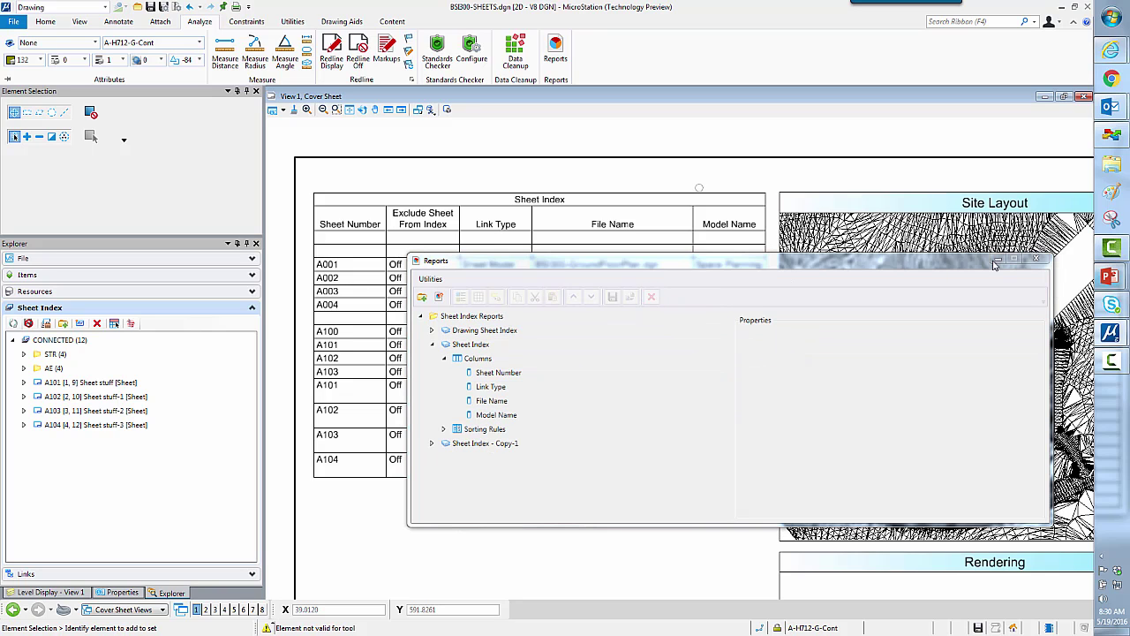
click(1035, 260)
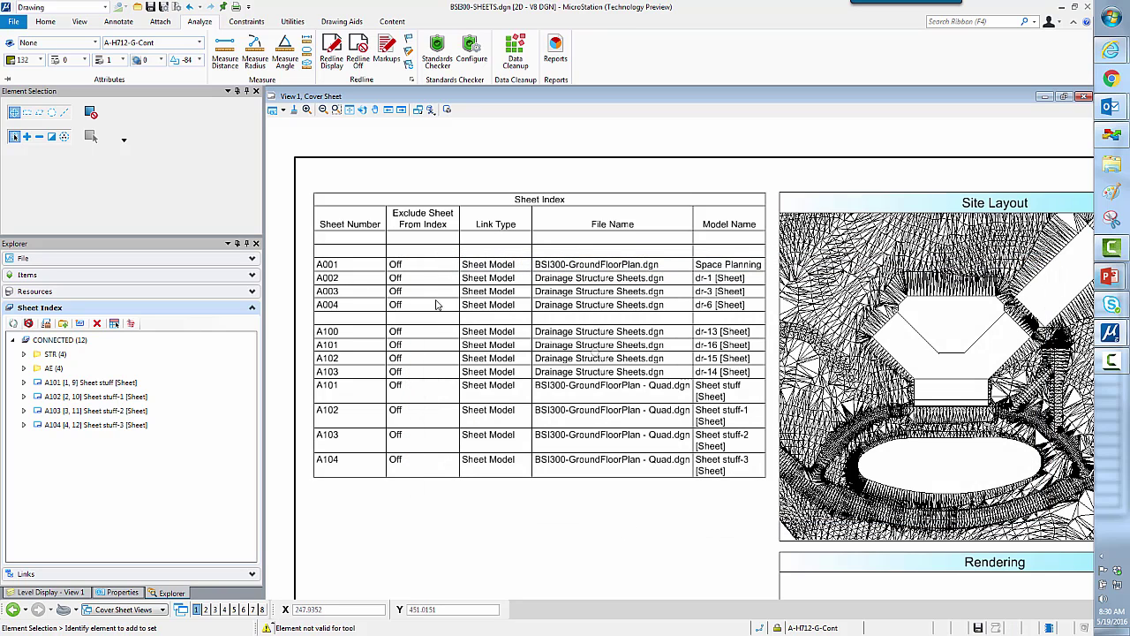
Step: Refresh the cover-sheet Sheet Index table from its data source
click(340, 201)
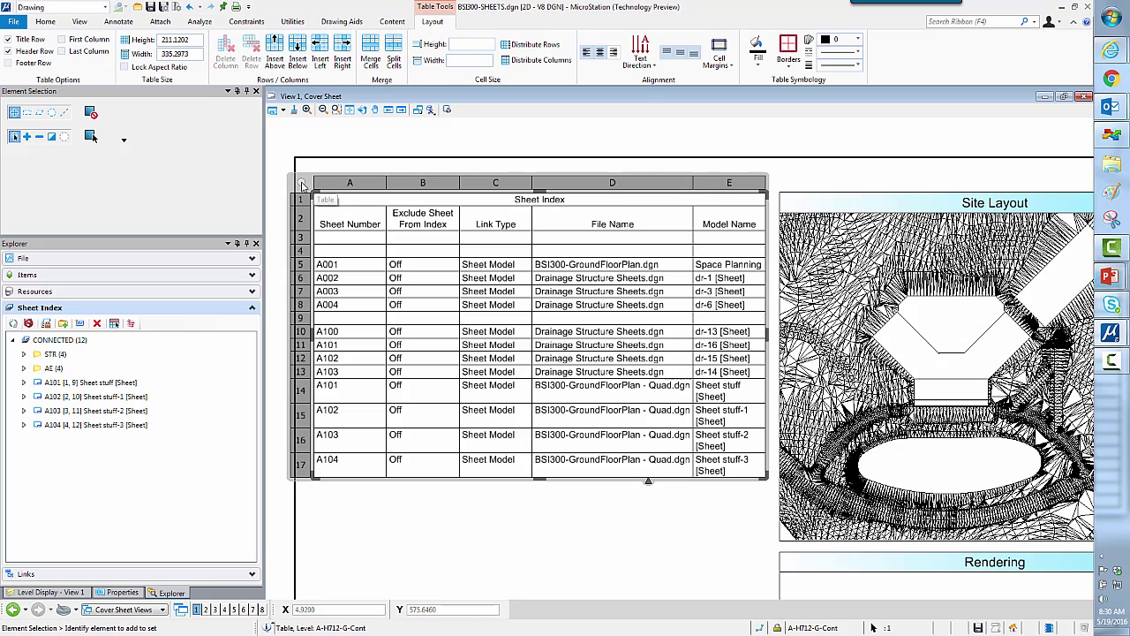
click(351, 196)
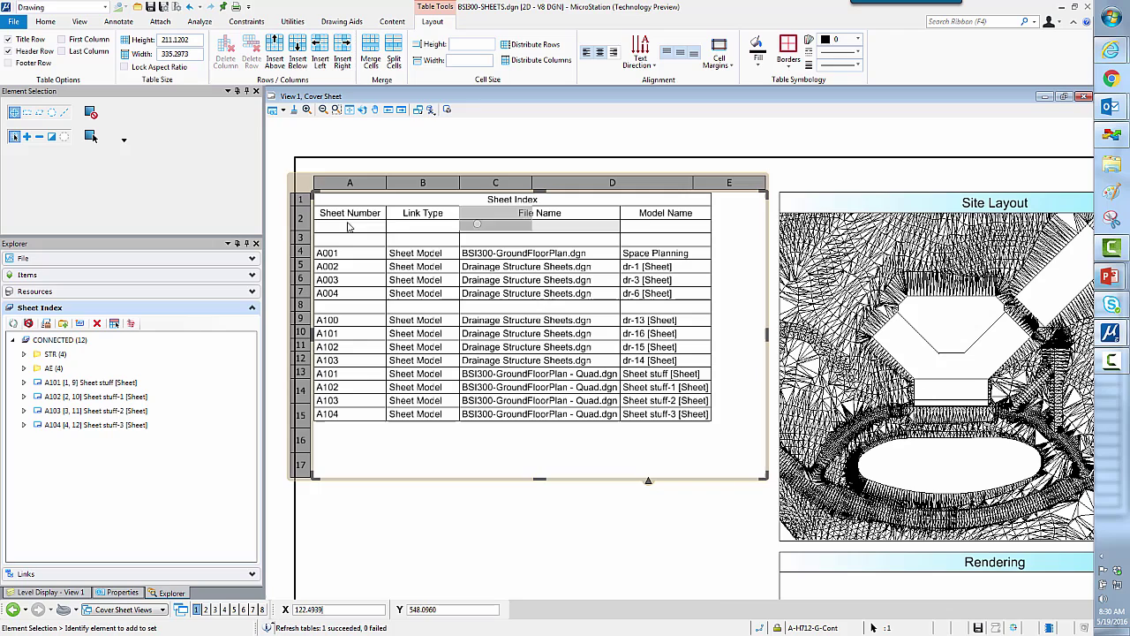
click(588, 539)
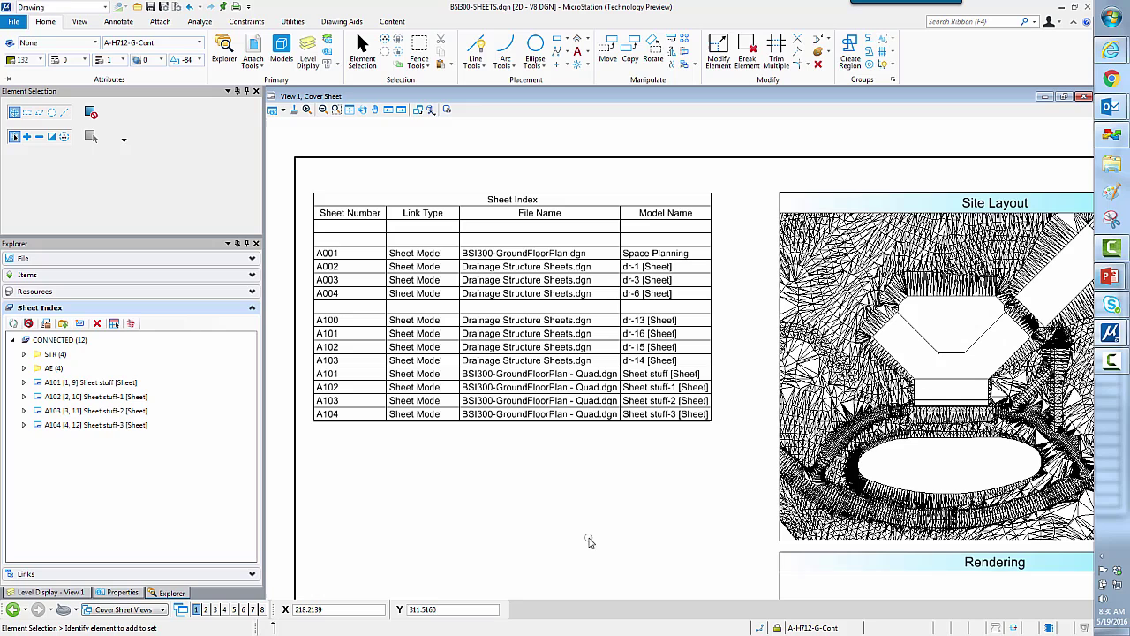
Step: Open sheet A101's Sheet stuff model from the index and zoom in on its detail callout
right_click(73, 384)
click(101, 394)
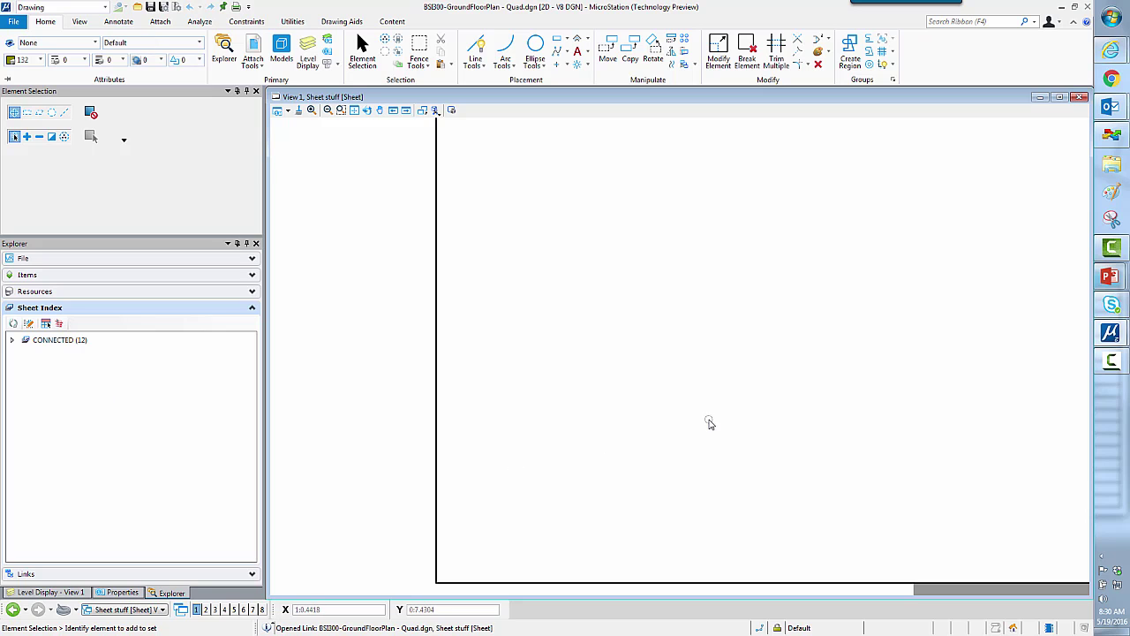
scroll(673, 463, up, 5)
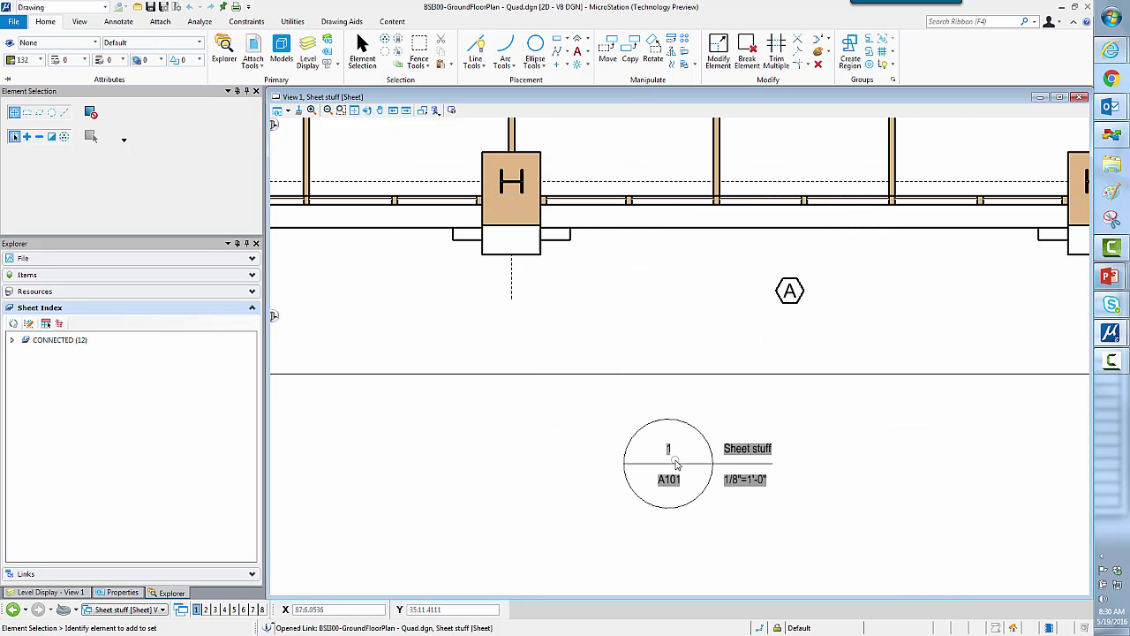
scroll(673, 463, up, 3)
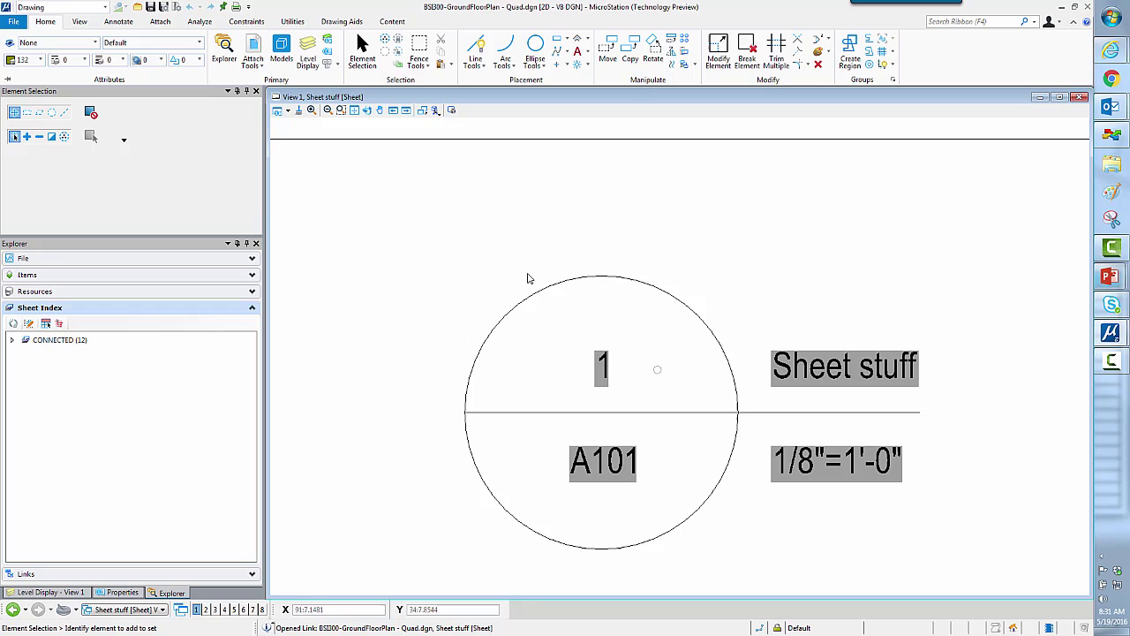